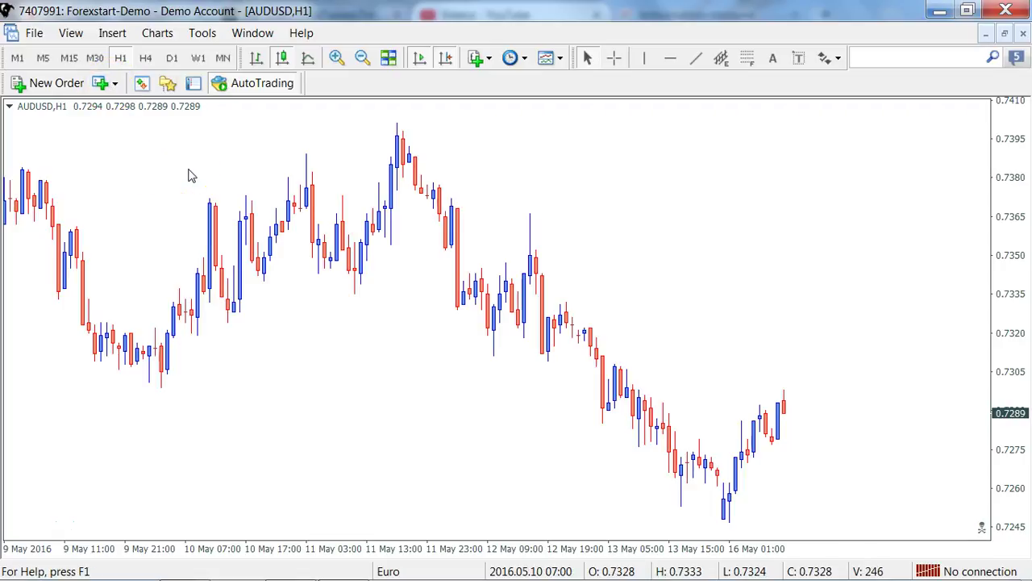
Attach the P4L PeriodCon 509 custom indicator to the AUDUSD H1 chart with PeriodMultiplier 8
{"action": "left_click", "coordinate": [497, 161]}
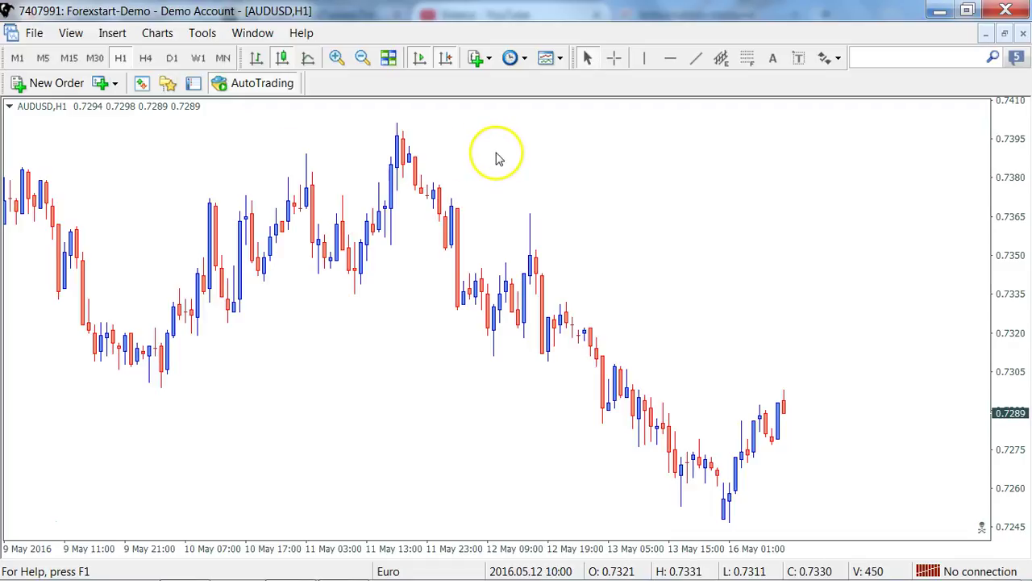
{"action": "left_click", "coordinate": [112, 39]}
{"action": "mouse_move", "coordinate": [162, 56]}
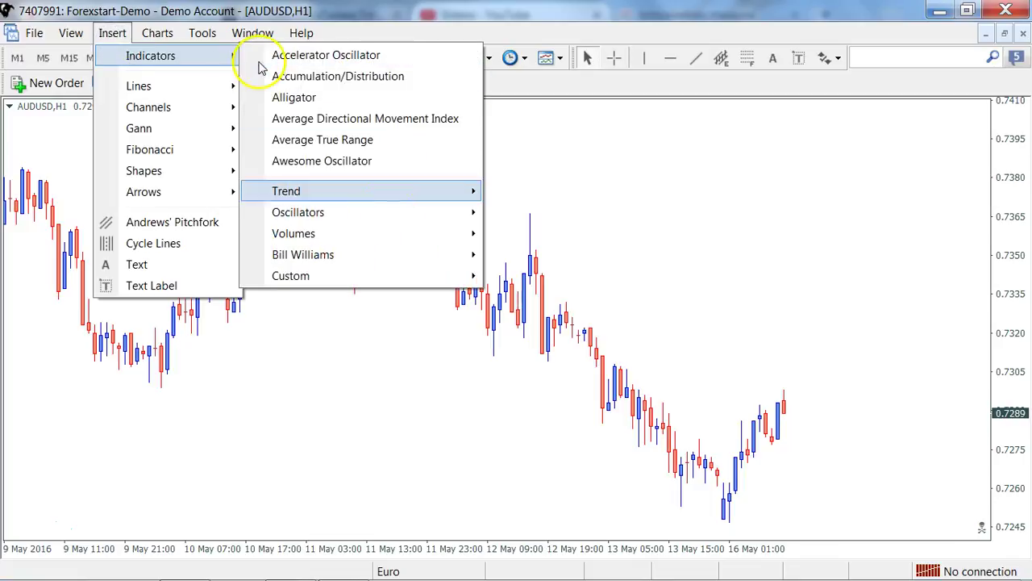
{"action": "mouse_move", "coordinate": [383, 286]}
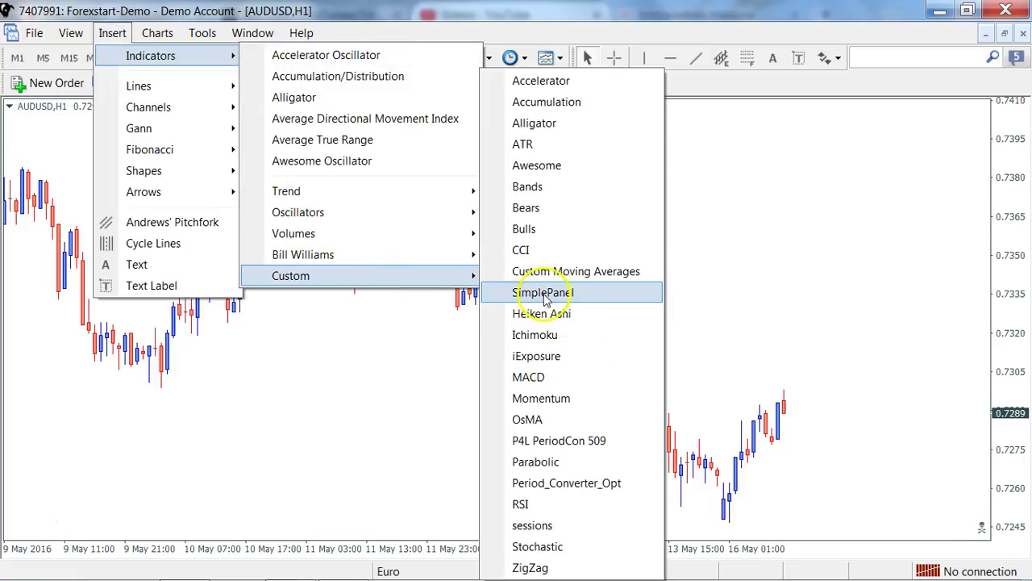
{"action": "left_click", "coordinate": [557, 443]}
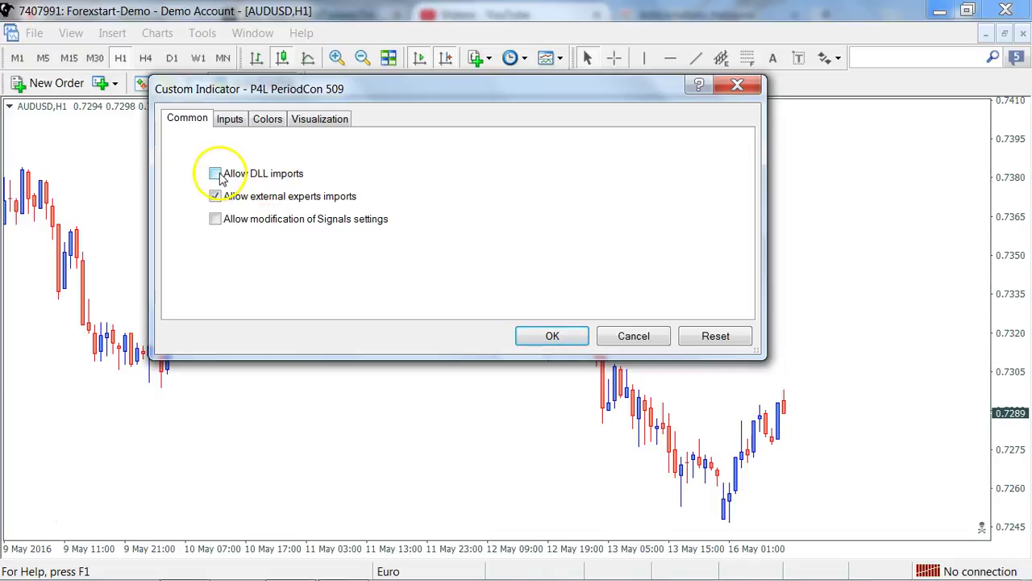
{"action": "left_click", "coordinate": [231, 120]}
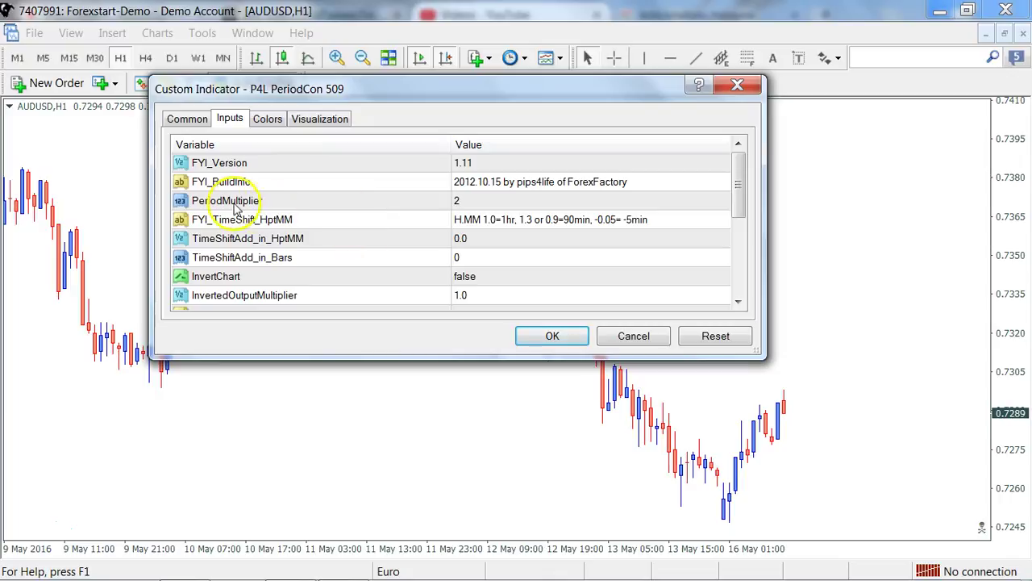
{"action": "left_click", "coordinate": [464, 203]}
{"action": "left_click", "coordinate": [466, 202]}
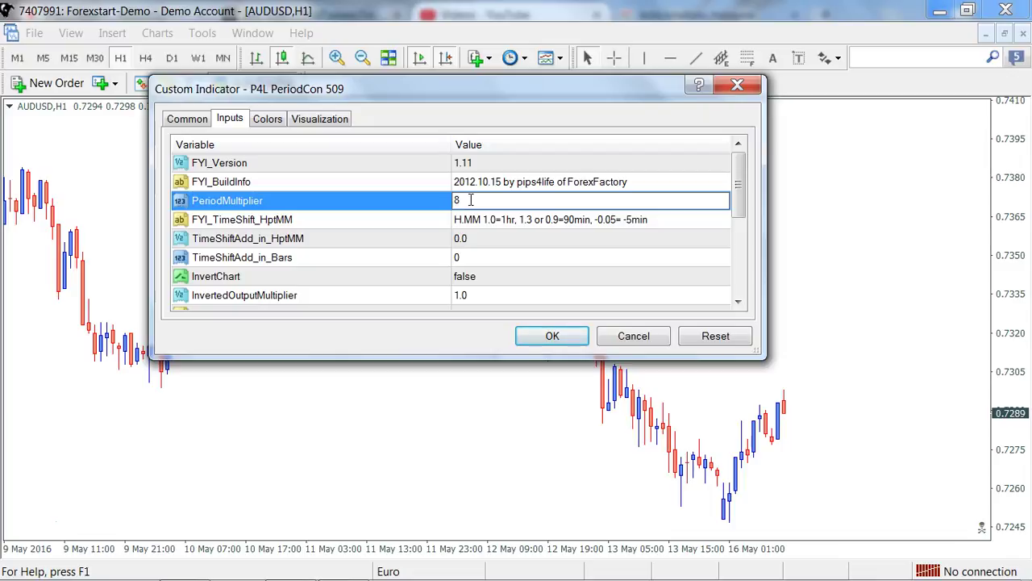
{"action": "left_click", "coordinate": [554, 337]}
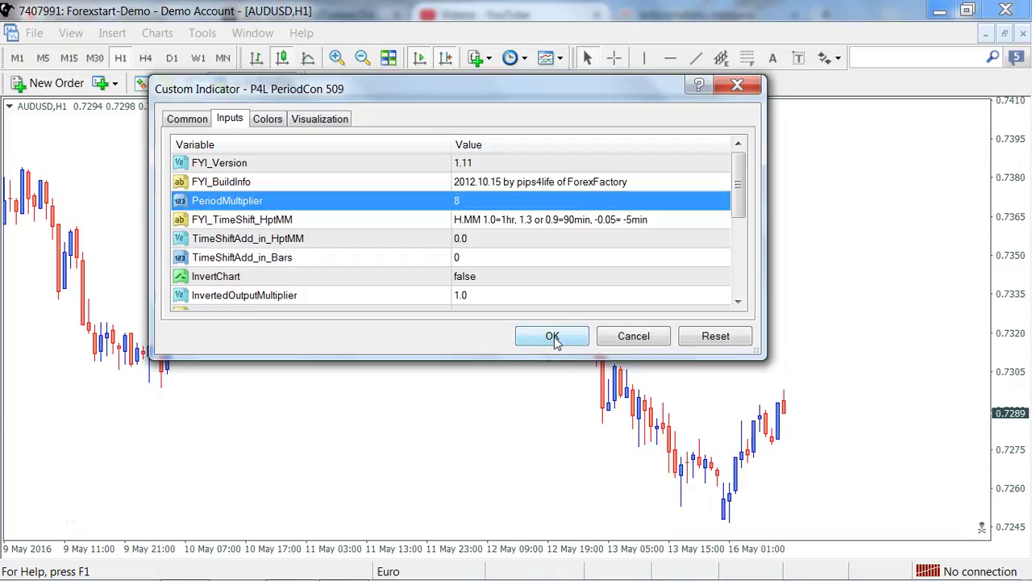
{"action": "left_click", "coordinate": [553, 337]}
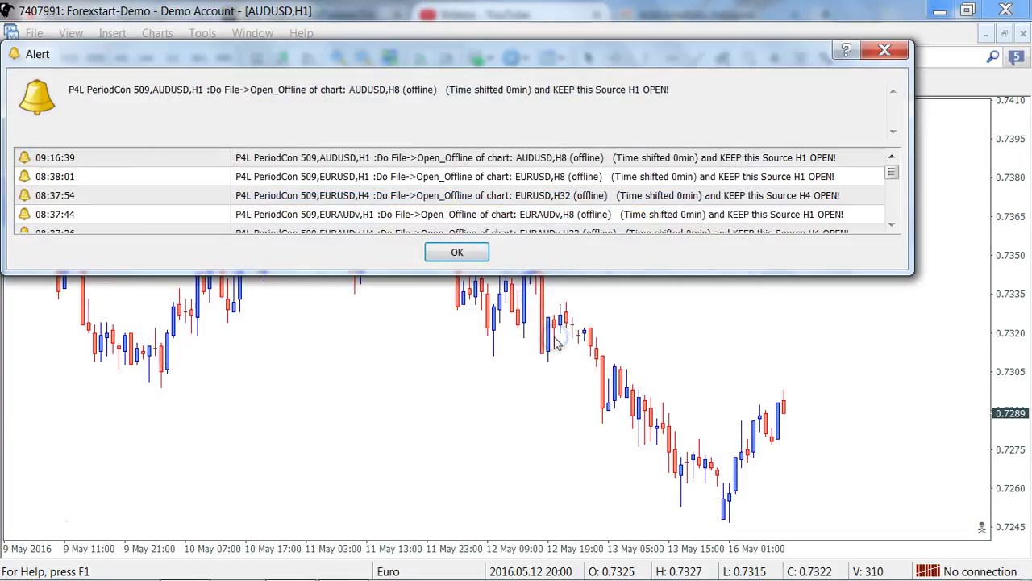
Close the alert that says to open the offline AUDUSD H8 chart
{"action": "left_click", "coordinate": [456, 255]}
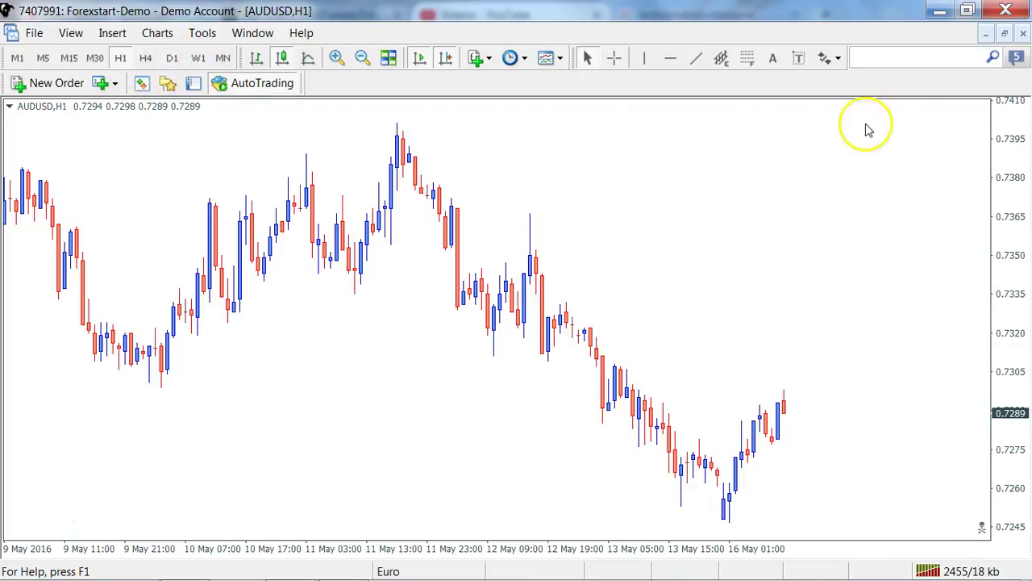
Shrink the AUDUSD H1 chart window to its title bar and park it below EURUSD H1
{"action": "left_click", "coordinate": [1003, 34]}
{"action": "left_click_drag", "start_coordinate": [504, 400], "coordinate": [488, 131]}
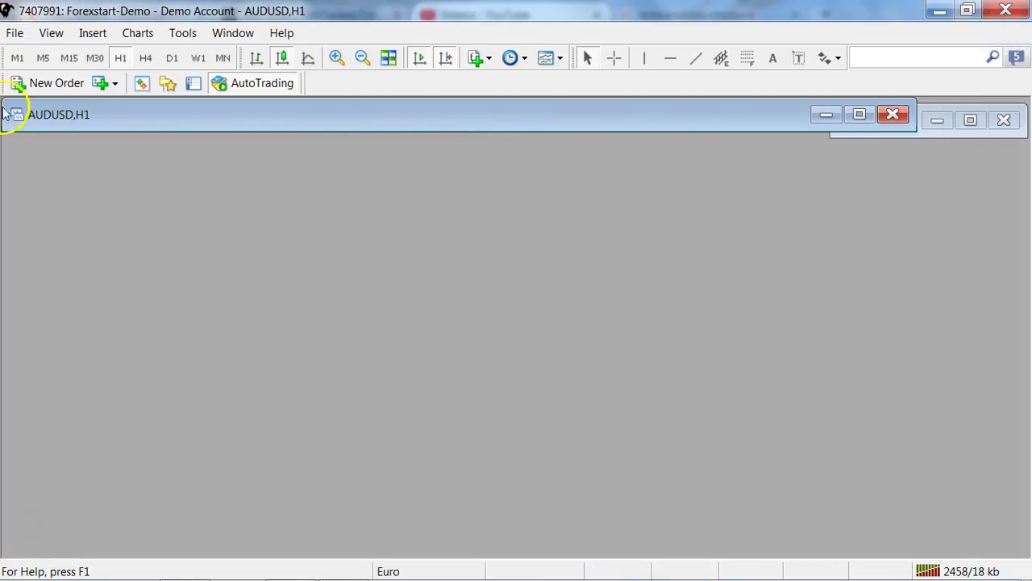
{"action": "left_click_drag", "start_coordinate": [7, 112], "coordinate": [717, 153]}
{"action": "left_click_drag", "start_coordinate": [750, 110], "coordinate": [871, 158]}
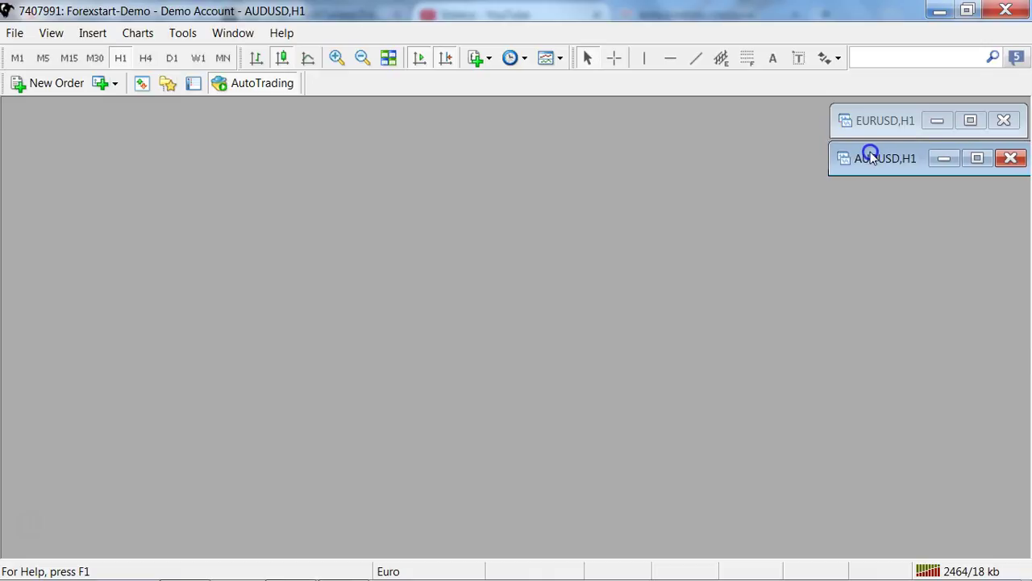
Bring up the File > Open Offline list of history data
{"action": "left_click", "coordinate": [12, 34]}
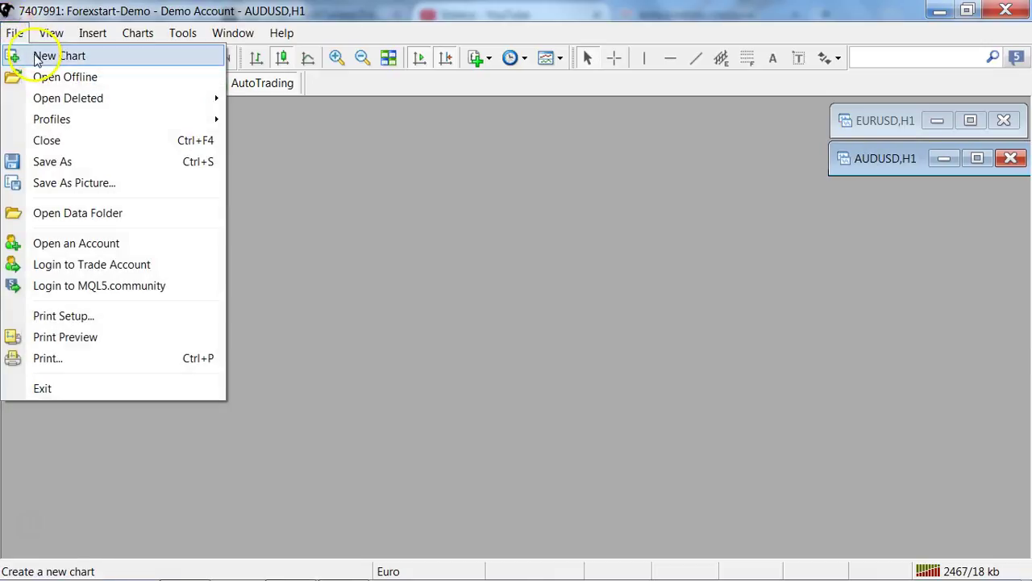
{"action": "left_click", "coordinate": [378, 147]}
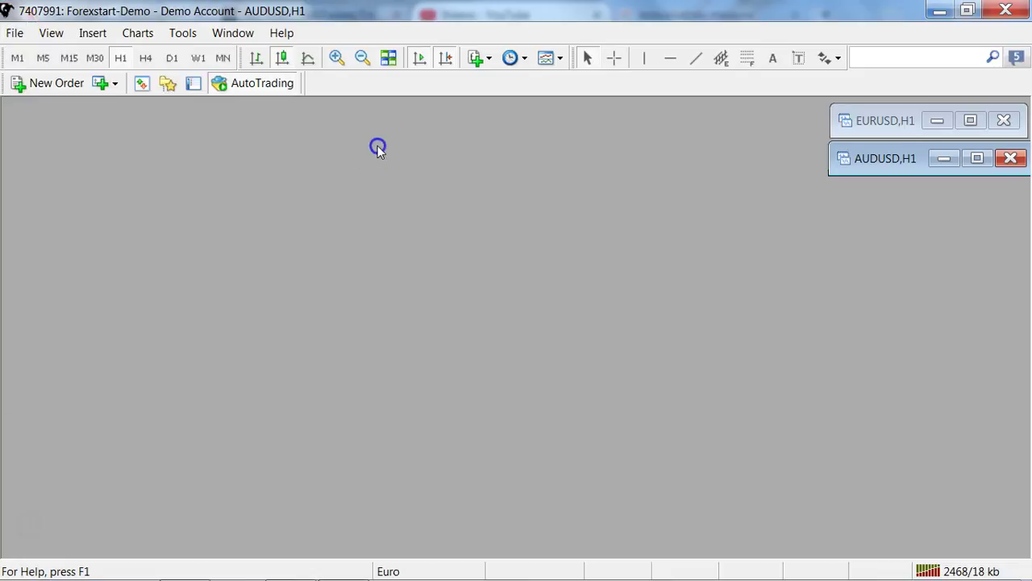
{"action": "left_click", "coordinate": [17, 33]}
{"action": "mouse_move", "coordinate": [48, 97]}
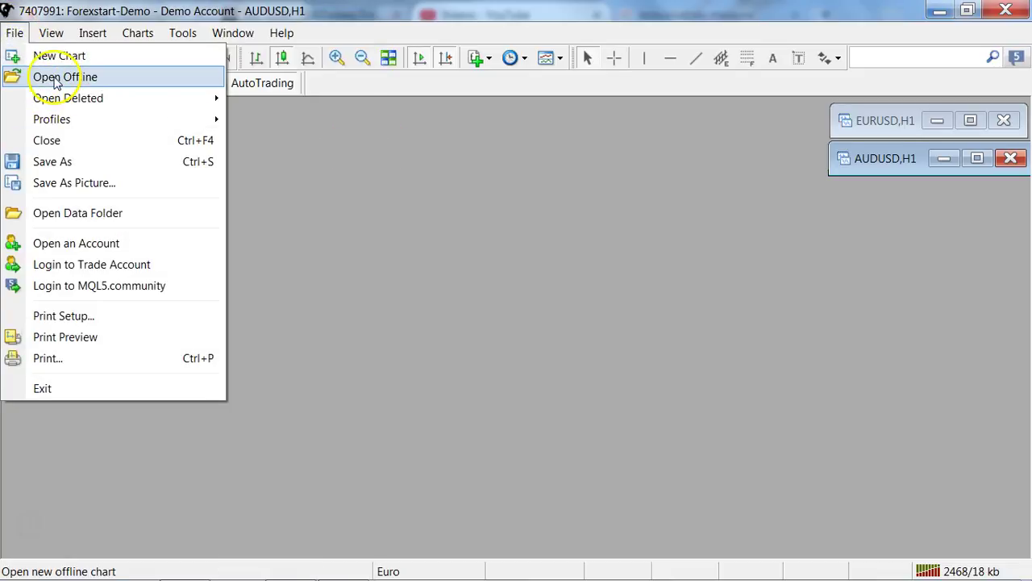
{"action": "left_click", "coordinate": [76, 79]}
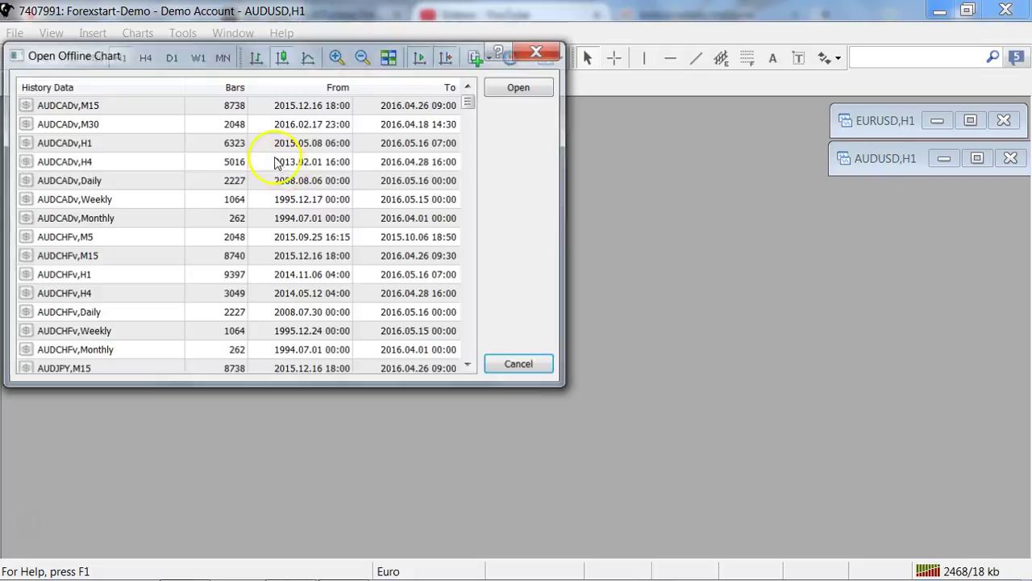
Scroll the offline history list and open the AUDUSD,H8 chart
{"action": "left_click", "coordinate": [468, 202]}
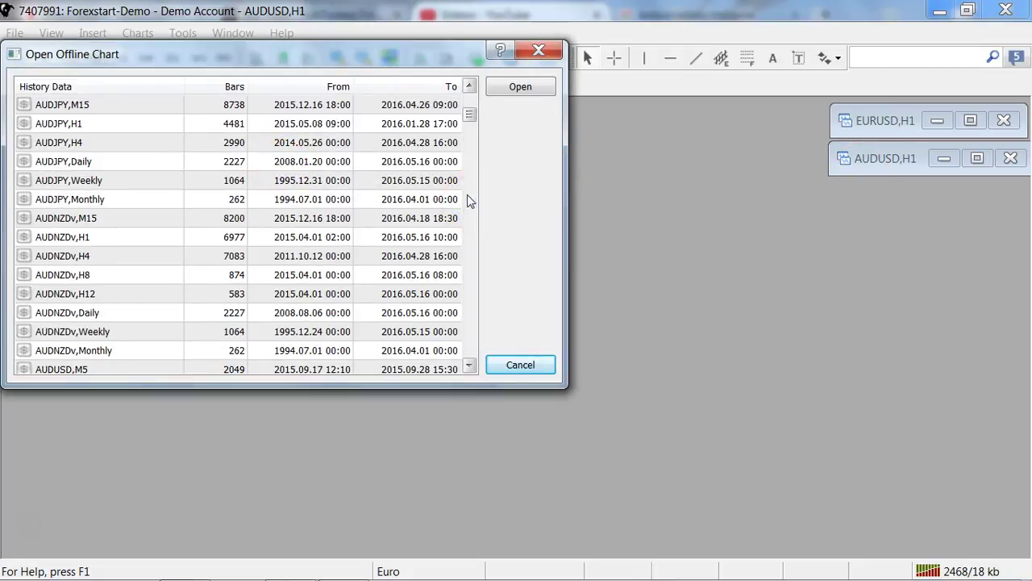
{"action": "left_click", "coordinate": [471, 199]}
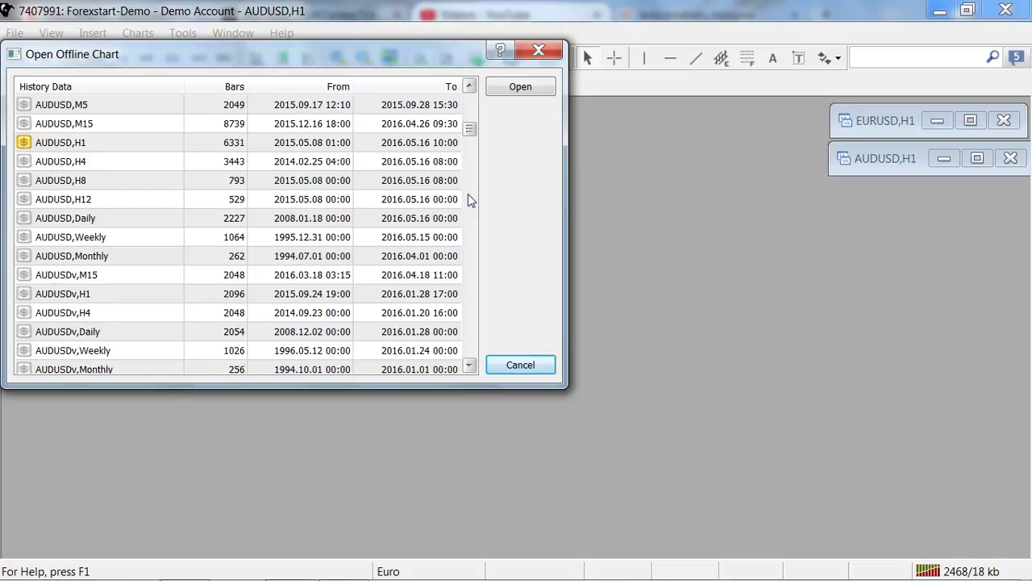
{"action": "left_click", "coordinate": [470, 200]}
{"action": "left_click", "coordinate": [471, 87]}
{"action": "left_click", "coordinate": [470, 88]}
{"action": "left_click", "coordinate": [470, 88]}
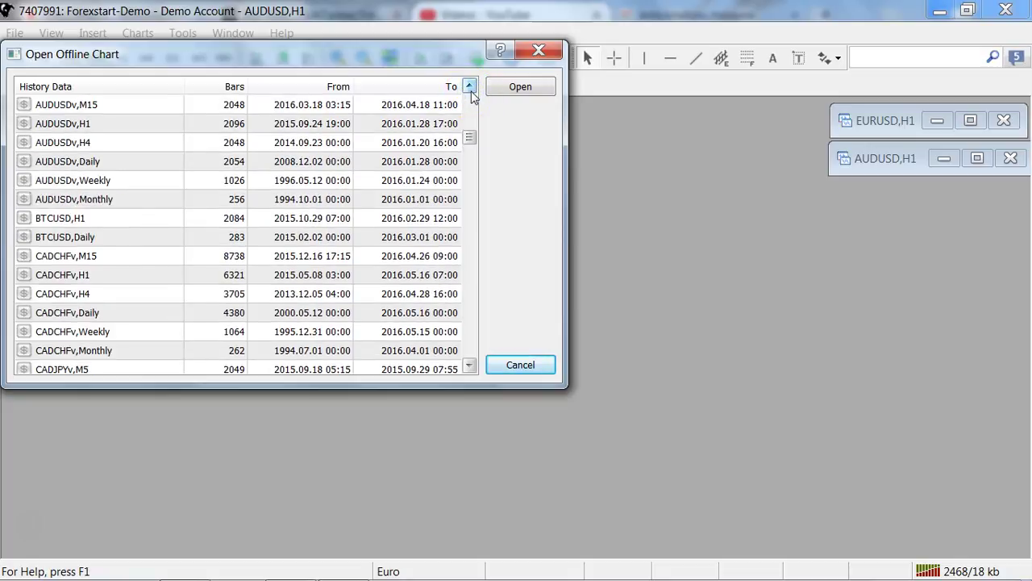
{"action": "left_click", "coordinate": [470, 88]}
{"action": "left_click", "coordinate": [470, 88]}
{"action": "left_click", "coordinate": [470, 88]}
{"action": "left_click", "coordinate": [471, 88]}
{"action": "left_click", "coordinate": [470, 88]}
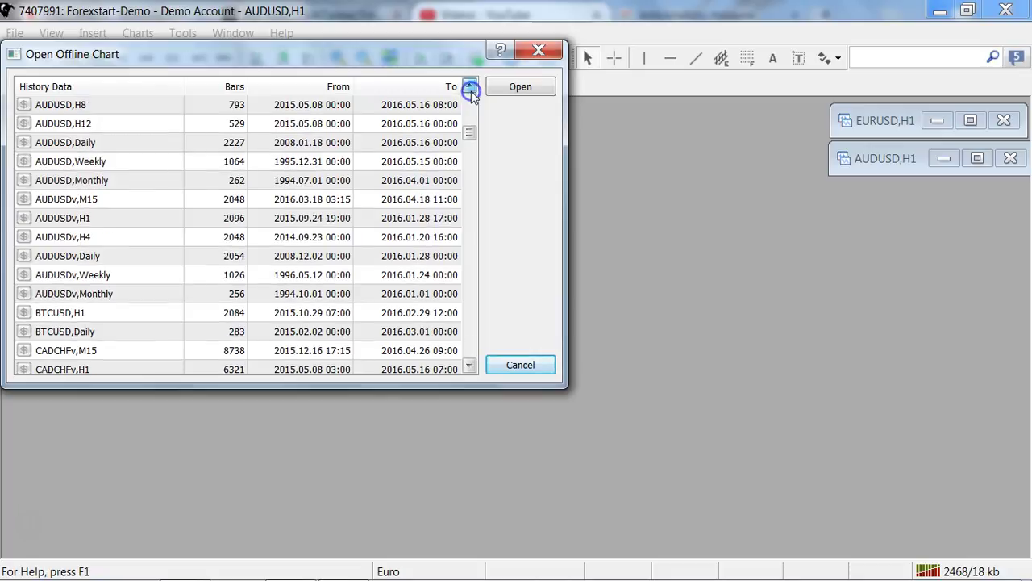
{"action": "left_click", "coordinate": [85, 106]}
{"action": "double_click", "coordinate": [85, 106]}
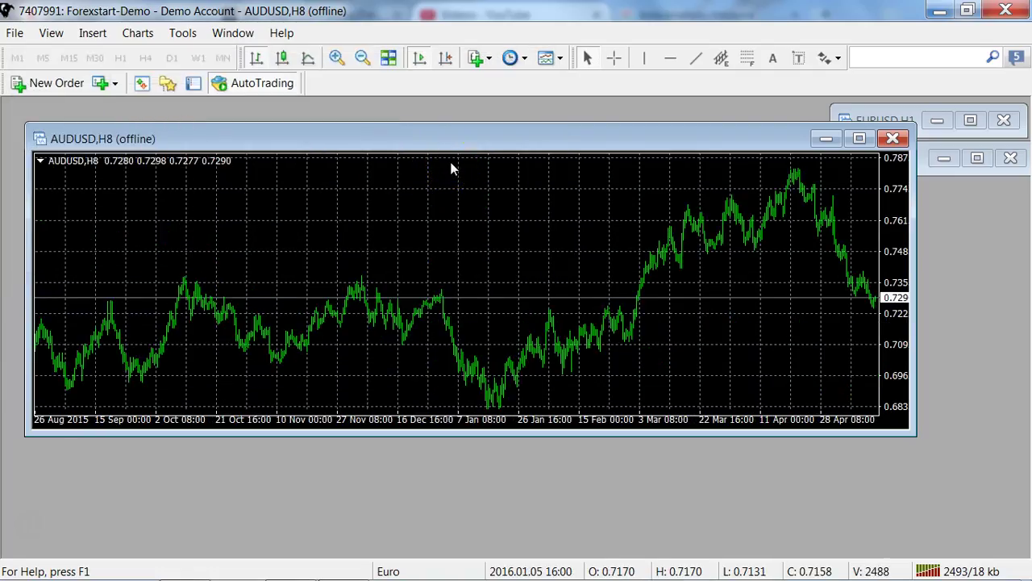
Jump to the latest bars, zoom in, and show the AUDUSD H8 chart as a line chart
{"action": "left_click", "coordinate": [454, 133]}
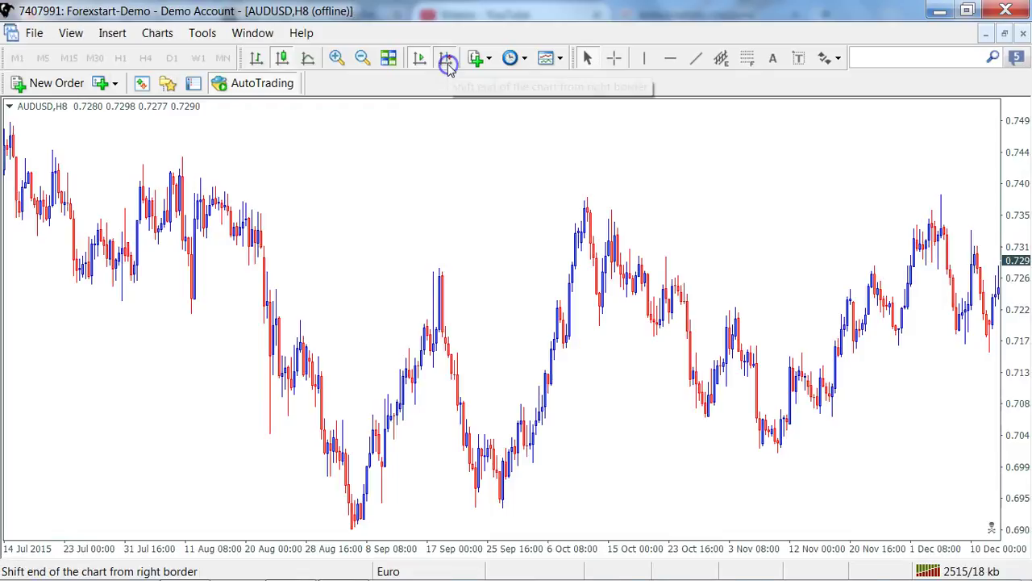
{"action": "left_click", "coordinate": [448, 65]}
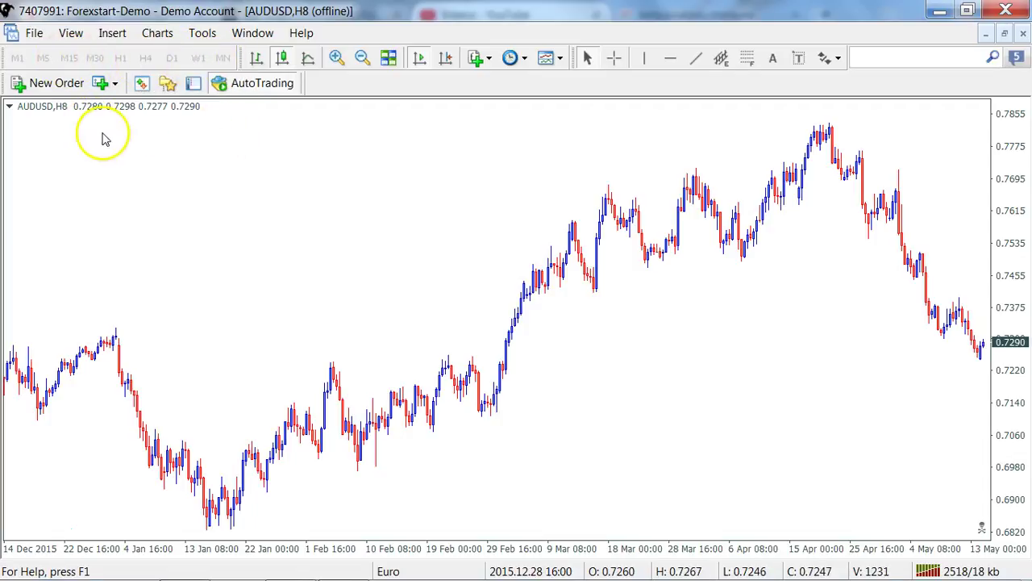
{"action": "left_click", "coordinate": [444, 58]}
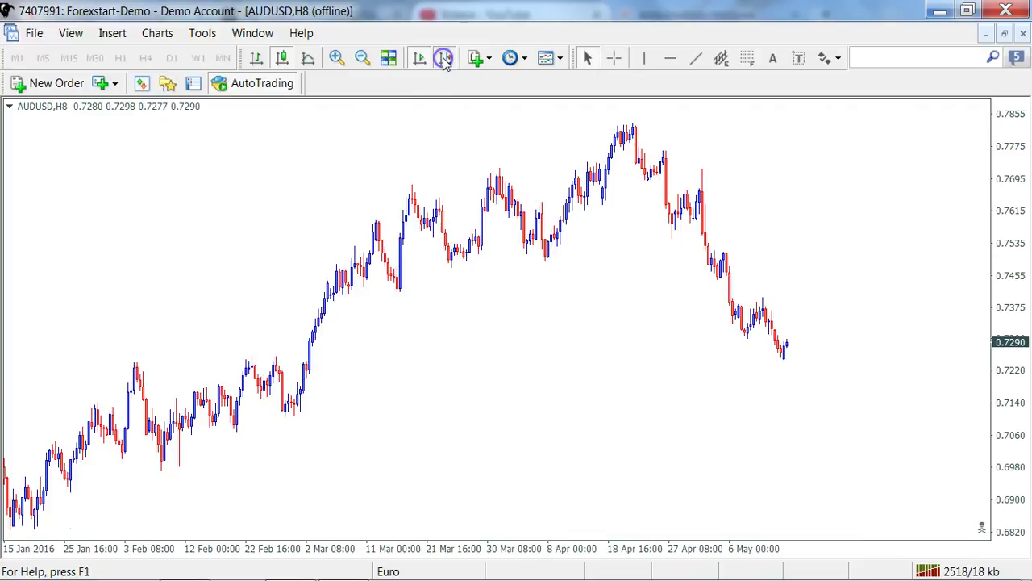
{"action": "left_click", "coordinate": [332, 61]}
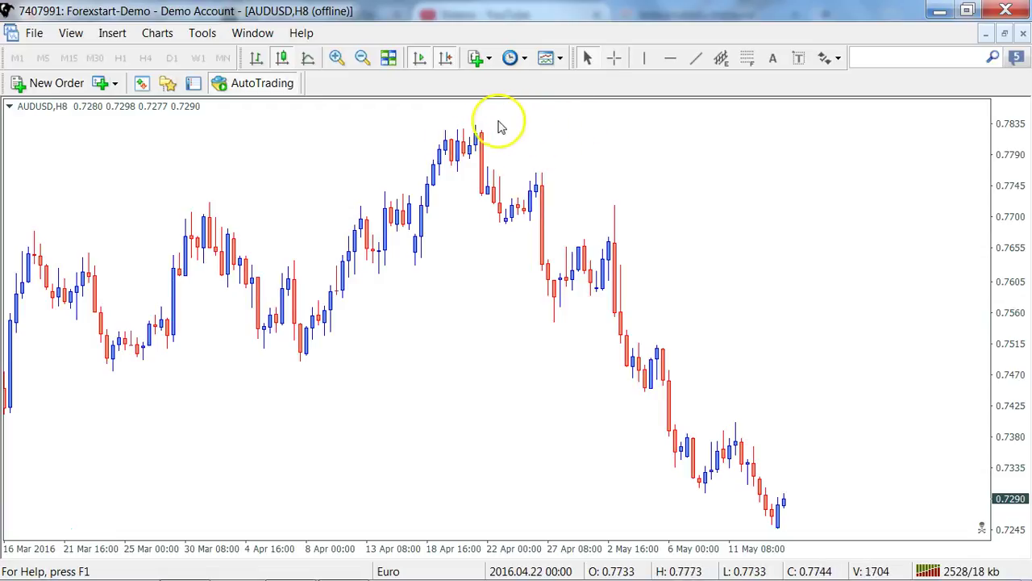
{"action": "left_click", "coordinate": [661, 58]}
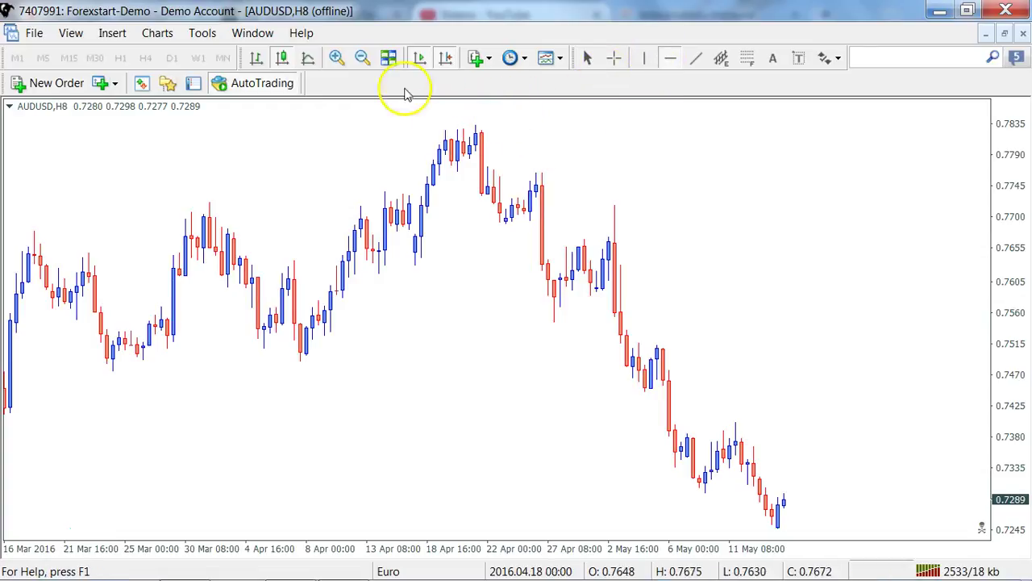
{"action": "left_click", "coordinate": [308, 58]}
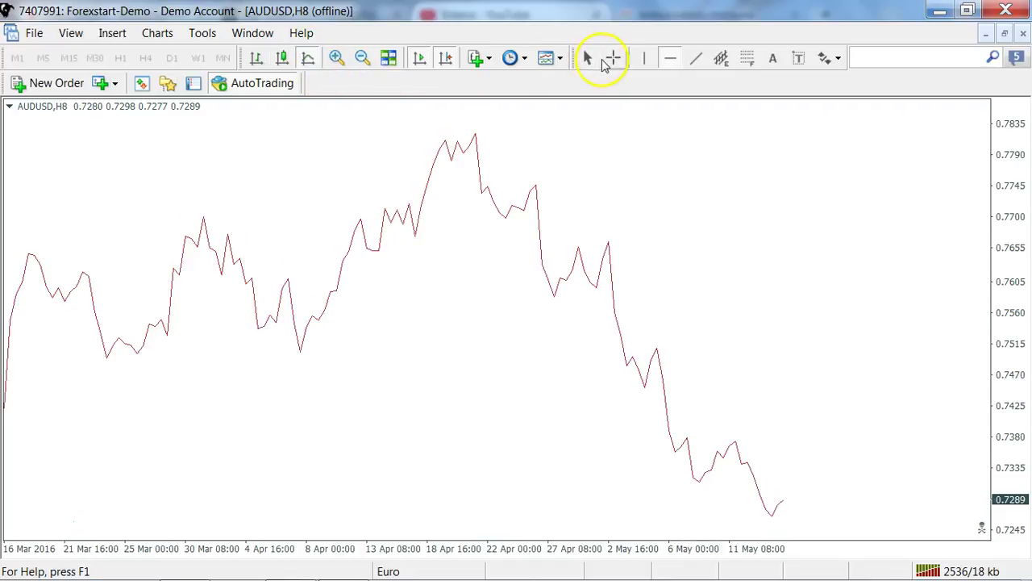
Place horizontal lines at 0.7825, 0.7272 and 0.7719, and one dragged from 0.7587 to 0.7580
{"action": "left_click", "coordinate": [476, 130]}
{"action": "left_click", "coordinate": [664, 58]}
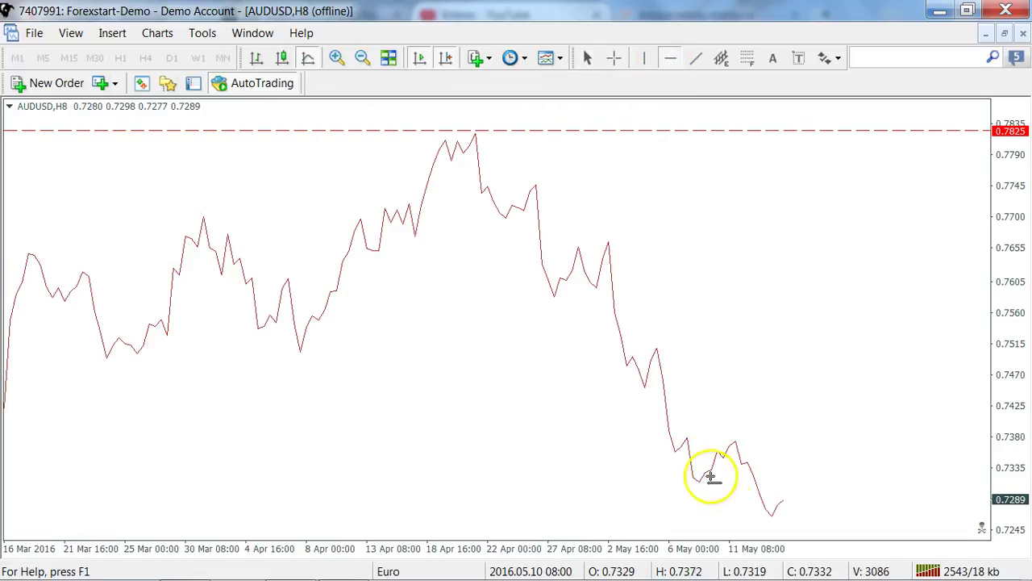
{"action": "left_click", "coordinate": [773, 512]}
{"action": "left_click", "coordinate": [670, 58]}
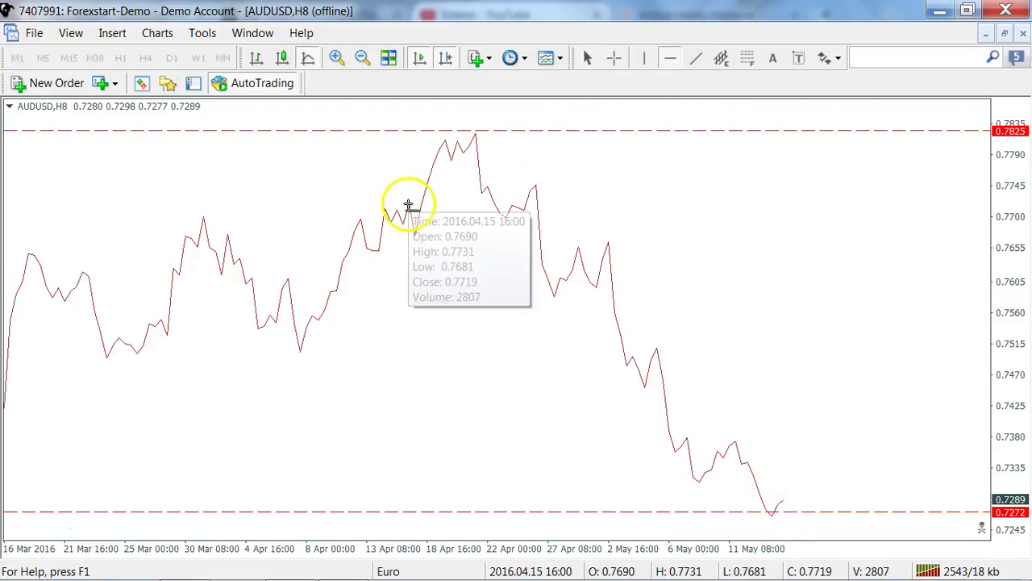
{"action": "left_click", "coordinate": [405, 204]}
{"action": "left_click", "coordinate": [667, 58]}
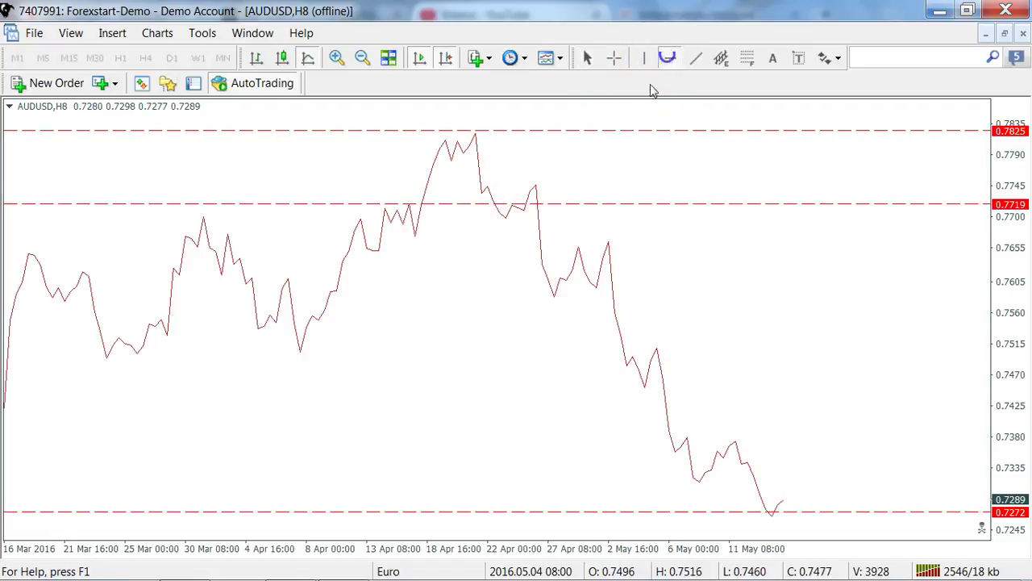
{"action": "left_click", "coordinate": [556, 295]}
{"action": "left_click", "coordinate": [554, 296]}
{"action": "left_click_drag", "start_coordinate": [554, 296], "coordinate": [554, 301]}
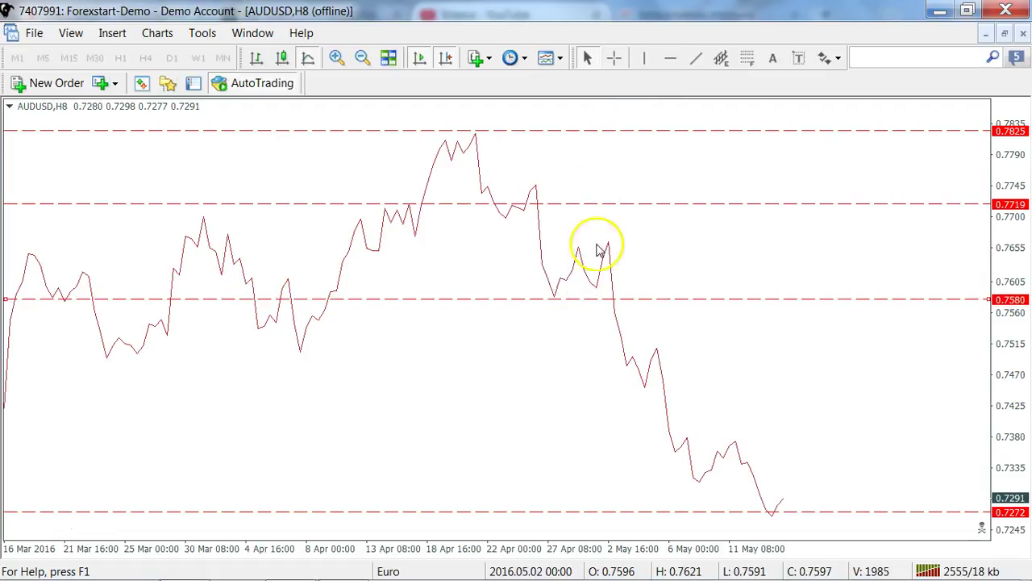
{"action": "left_click", "coordinate": [583, 298]}
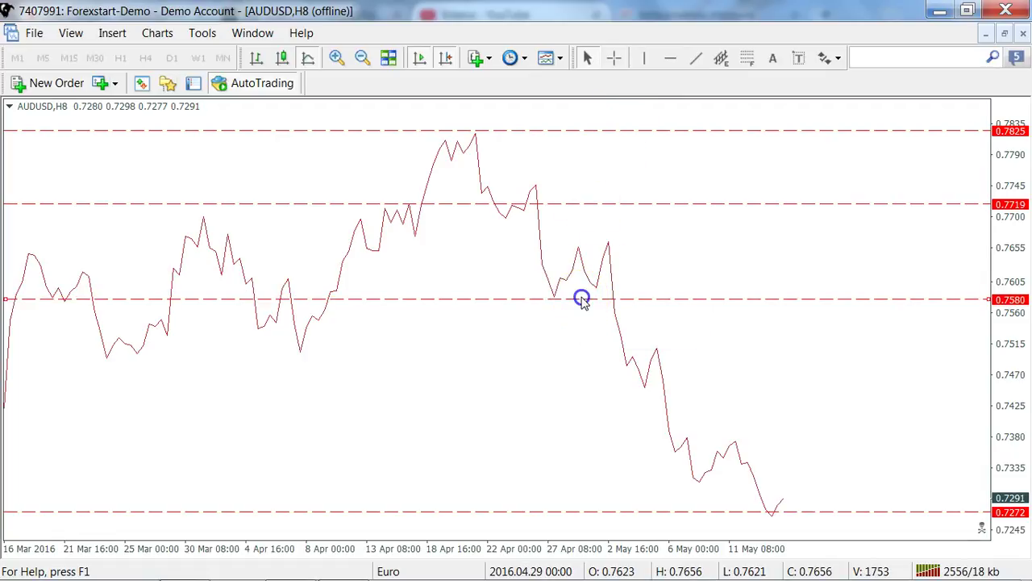
Add two more horizontal lines at 0.7364 and 0.7497
{"action": "left_click", "coordinate": [668, 59]}
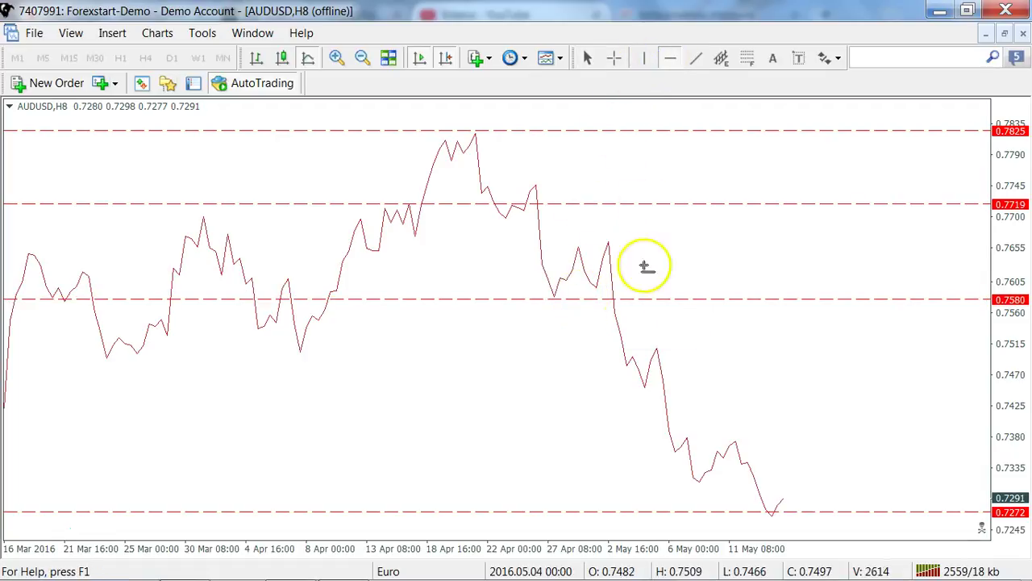
{"action": "left_click", "coordinate": [691, 448]}
{"action": "left_click", "coordinate": [670, 58]}
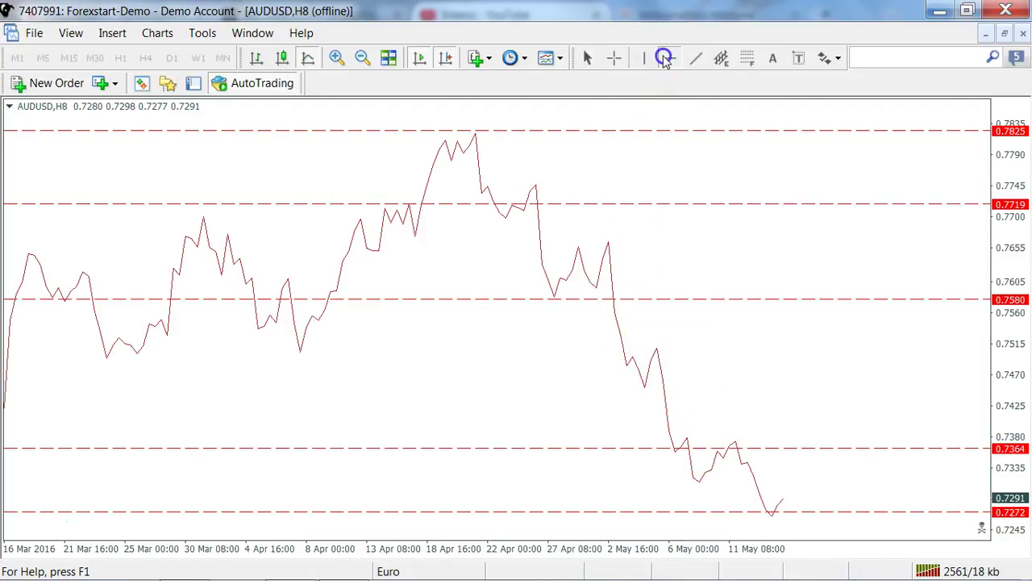
{"action": "left_click", "coordinate": [297, 357]}
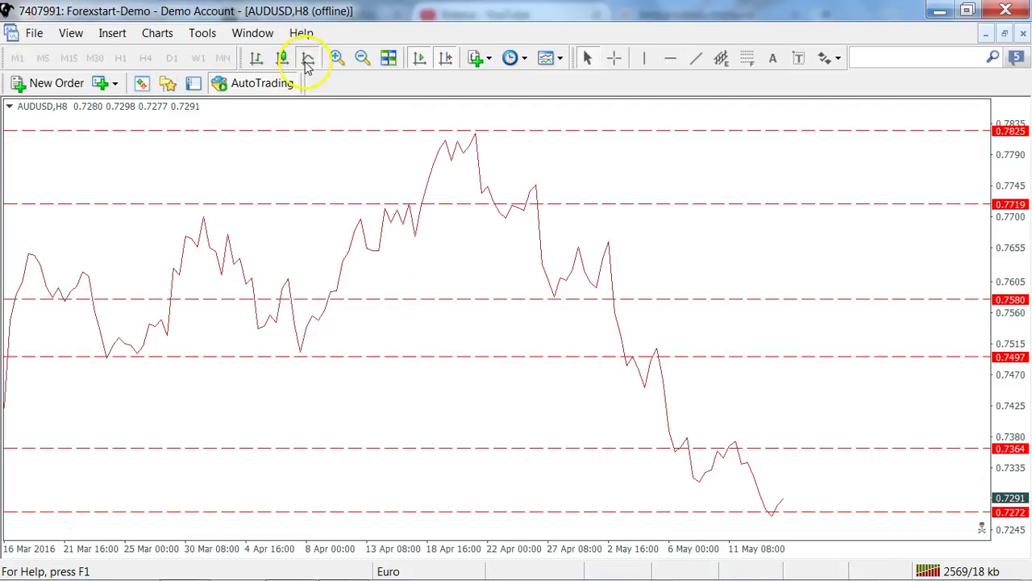
Zoom out to January 2016 and add horizontal lines at 0.6996, 0.7120 and 0.6860
{"action": "left_click", "coordinate": [361, 59]}
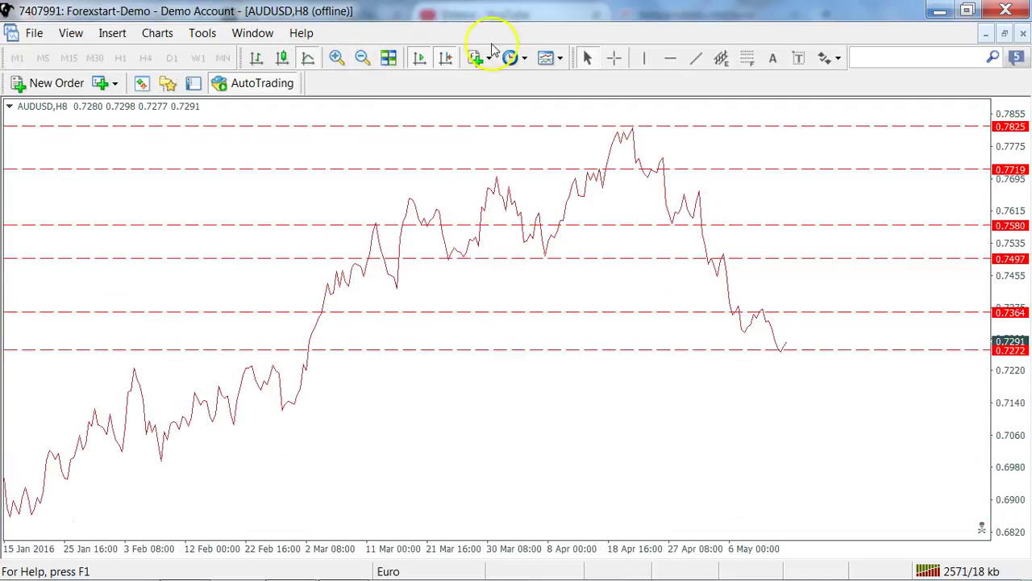
{"action": "left_click", "coordinate": [666, 58]}
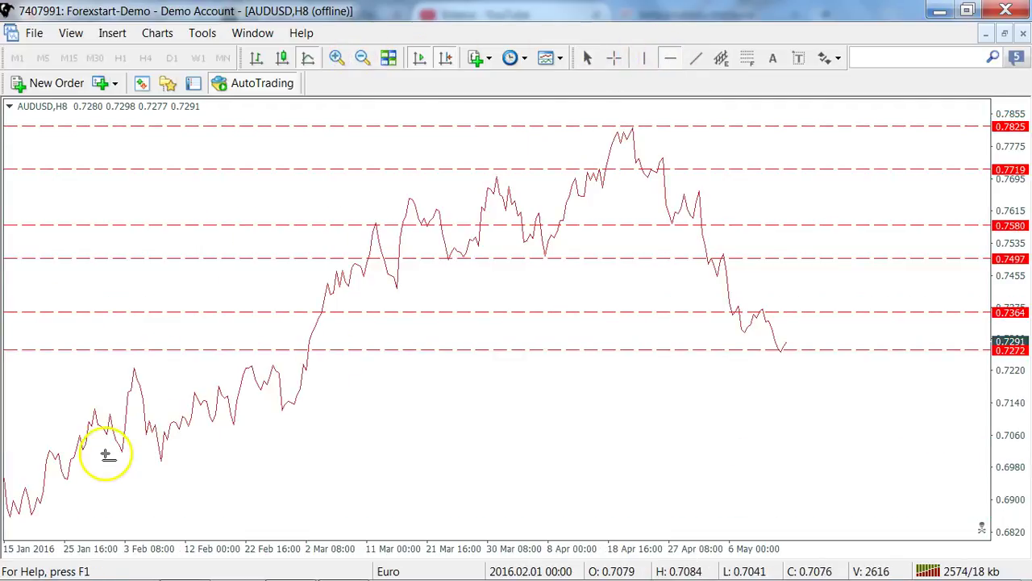
{"action": "left_click", "coordinate": [147, 462]}
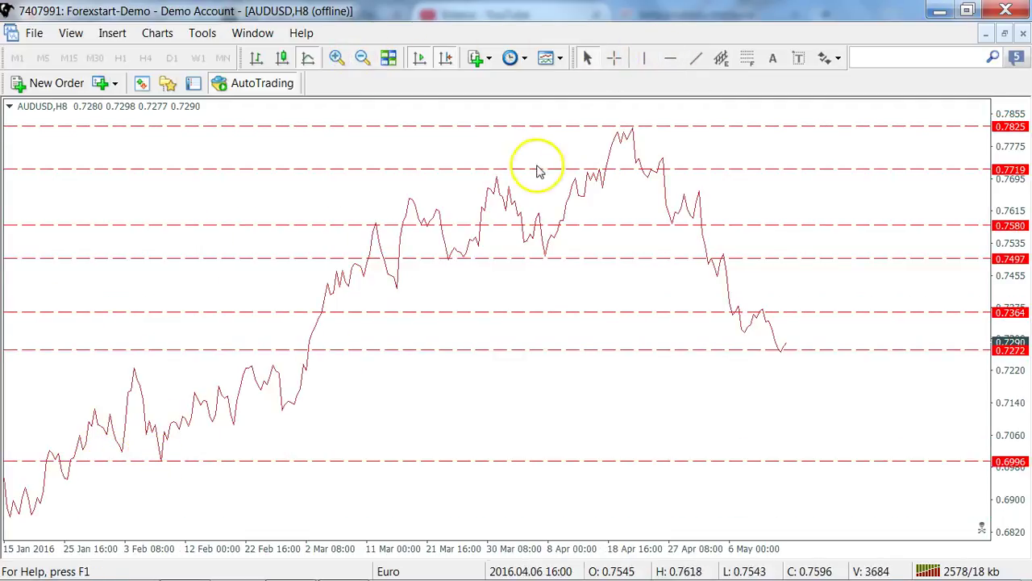
{"action": "left_click", "coordinate": [669, 58]}
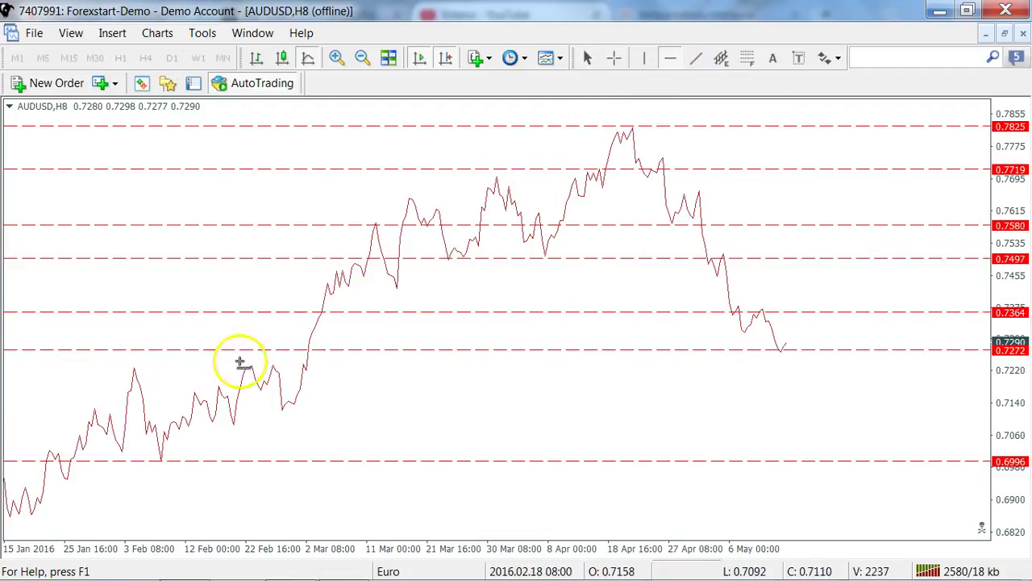
{"action": "left_click", "coordinate": [129, 411]}
{"action": "left_click", "coordinate": [669, 58]}
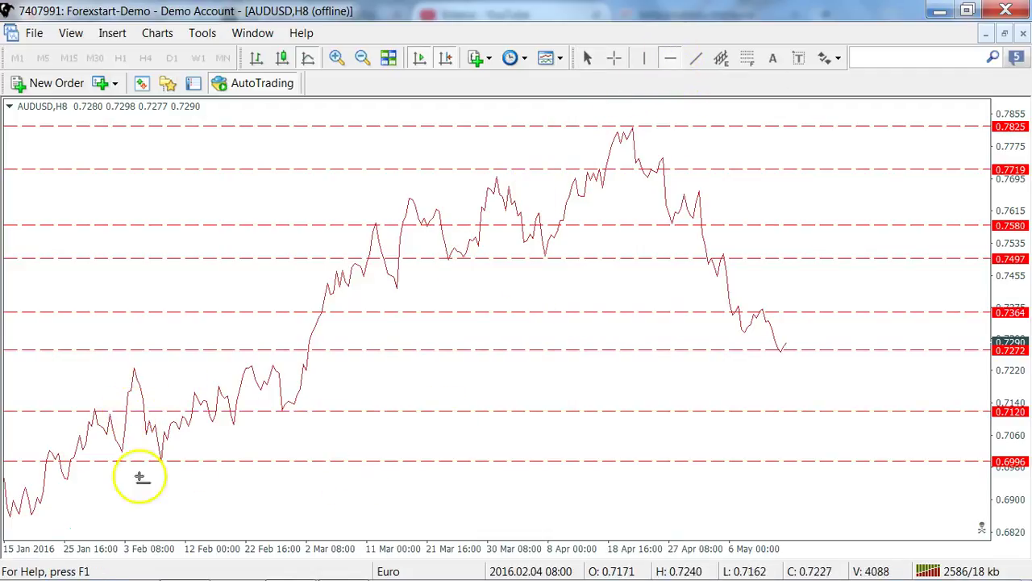
{"action": "left_click", "coordinate": [12, 517]}
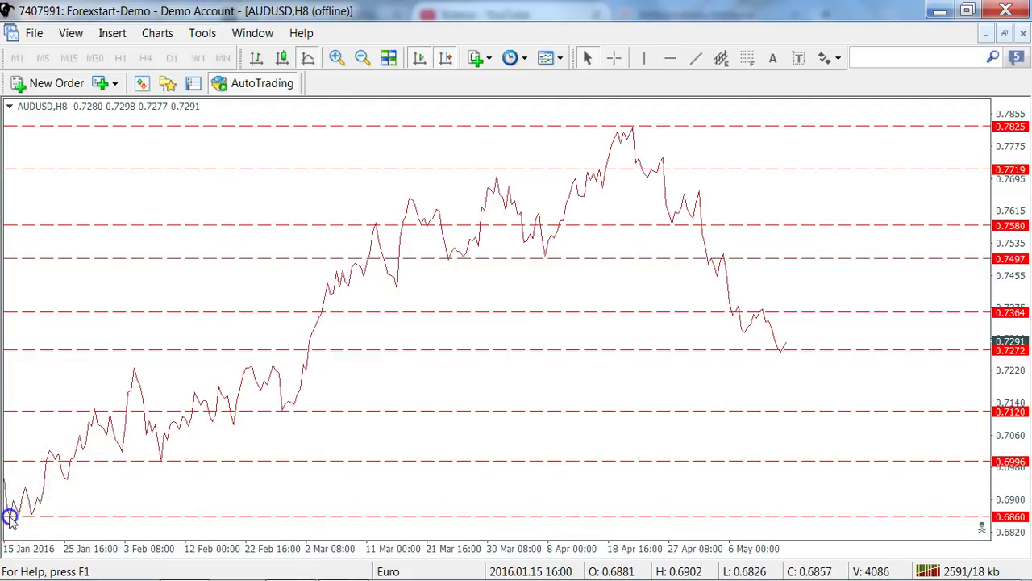
Switch back to zoomed-in candlesticks, then move the 0.7272 line to 0.7252 and 0.7497 to 0.7493
{"action": "left_click", "coordinate": [281, 57]}
{"action": "left_click", "coordinate": [335, 58]}
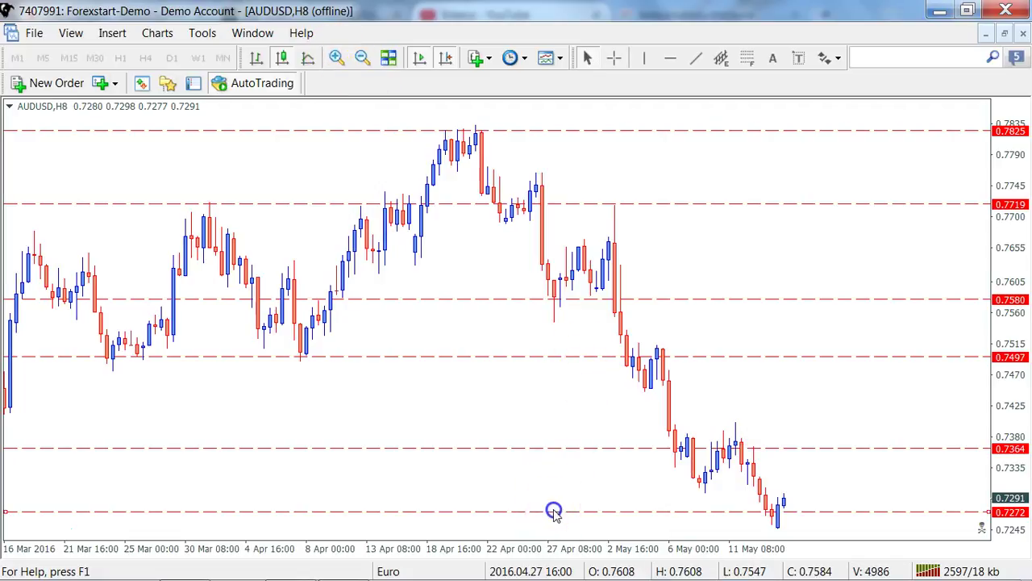
{"action": "left_click_drag", "start_coordinate": [554, 513], "coordinate": [555, 526]}
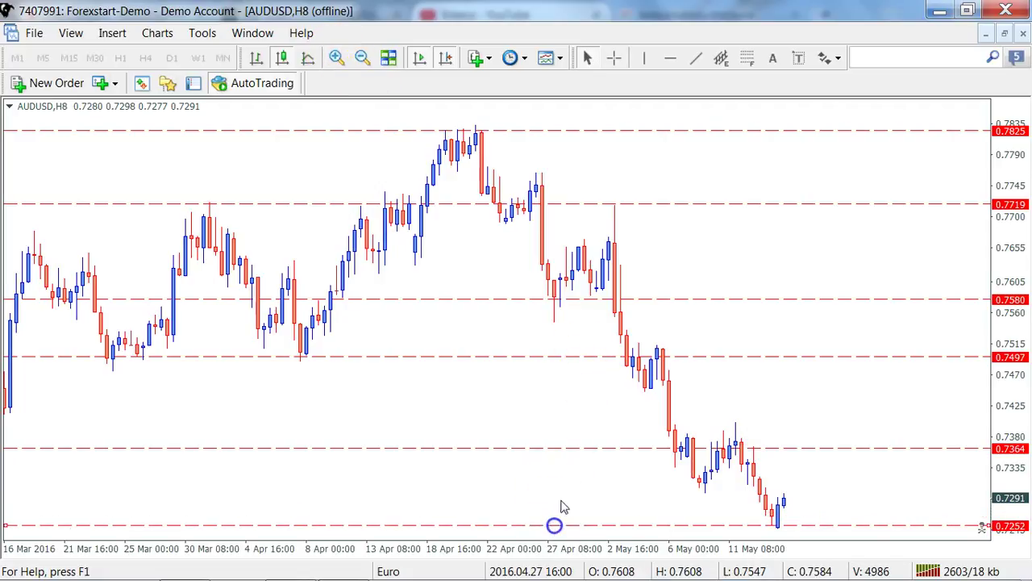
{"action": "left_click", "coordinate": [793, 448]}
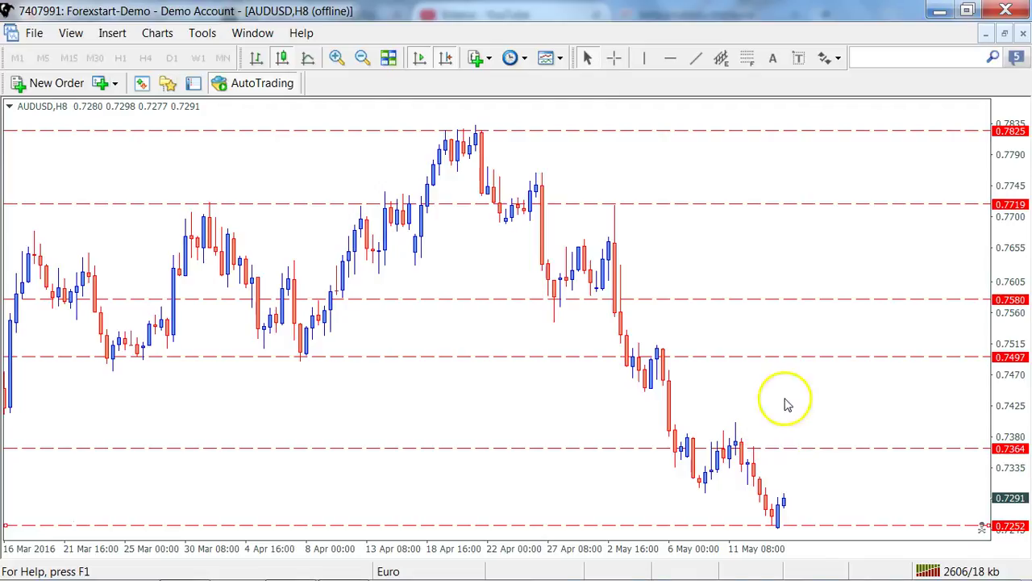
{"action": "double_click", "coordinate": [756, 356]}
{"action": "left_click_drag", "start_coordinate": [756, 355], "coordinate": [756, 360]}
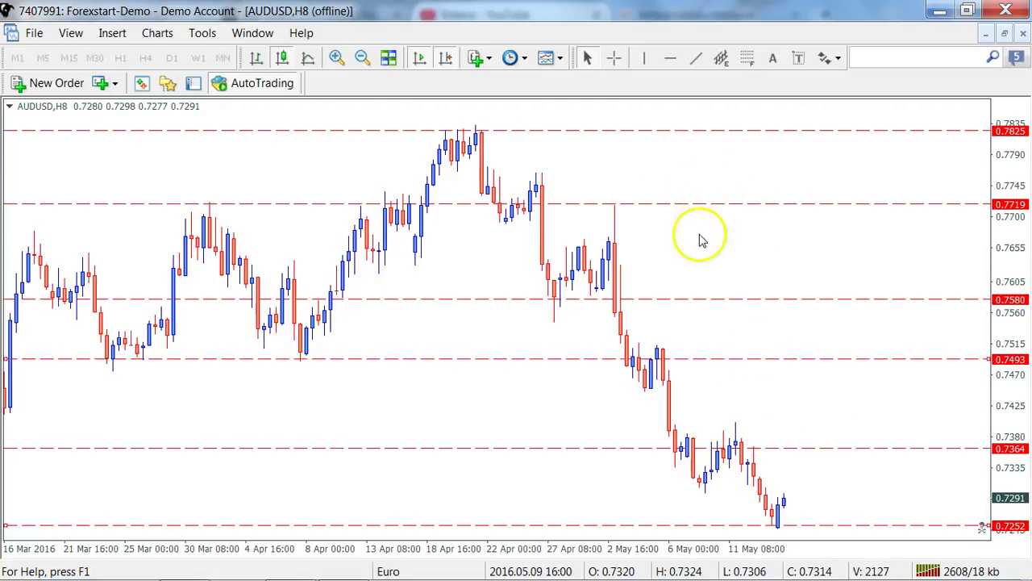